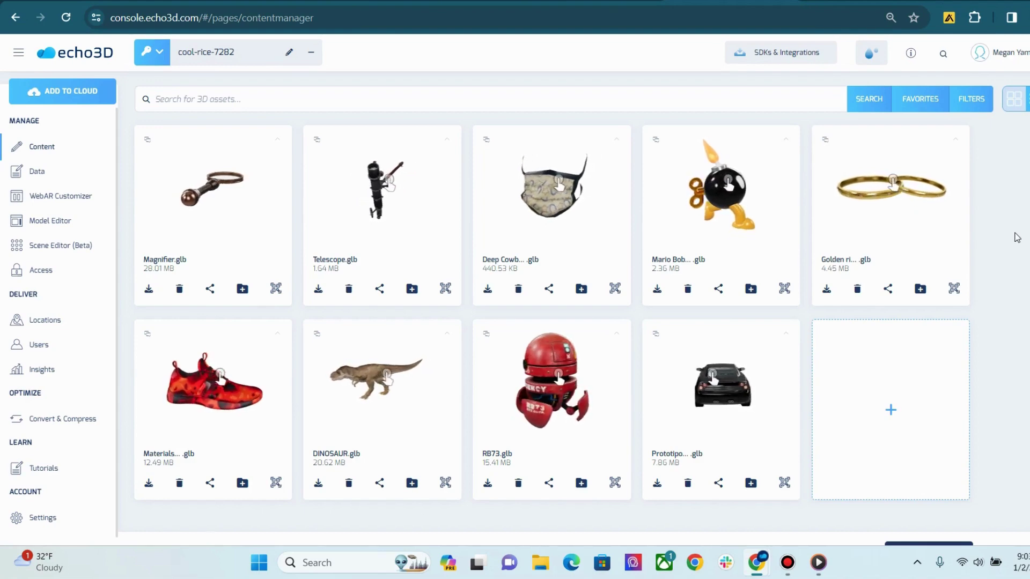
pyautogui.moveTo(182, 58); pyautogui.dragTo(241, 52)
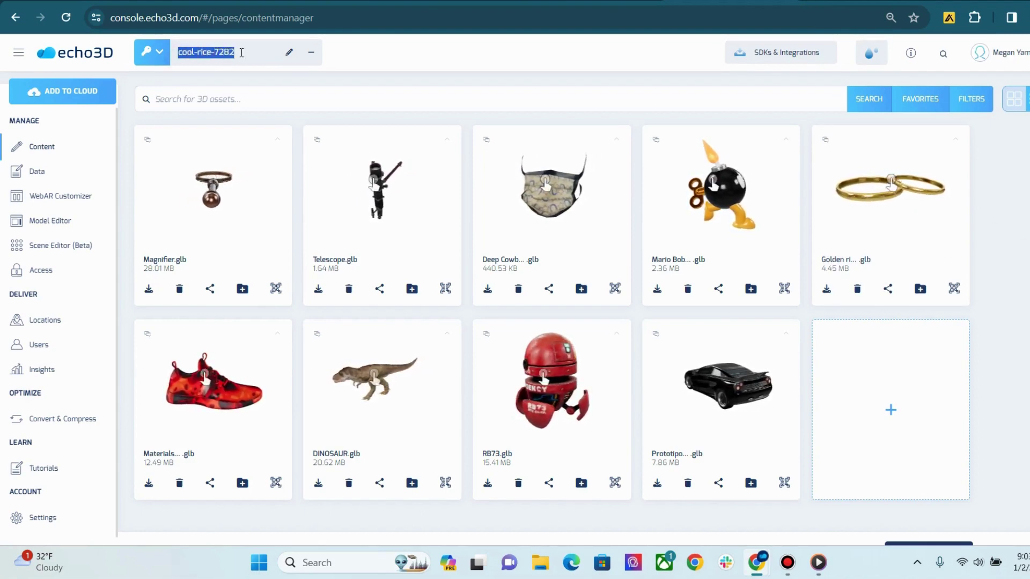
pyautogui.click(154, 53)
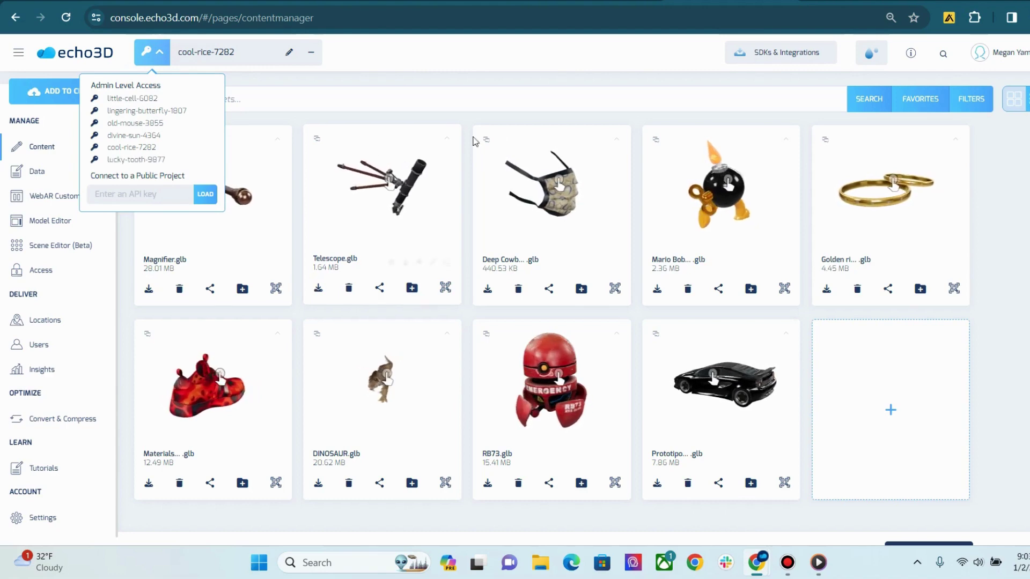
pyautogui.click(739, 55)
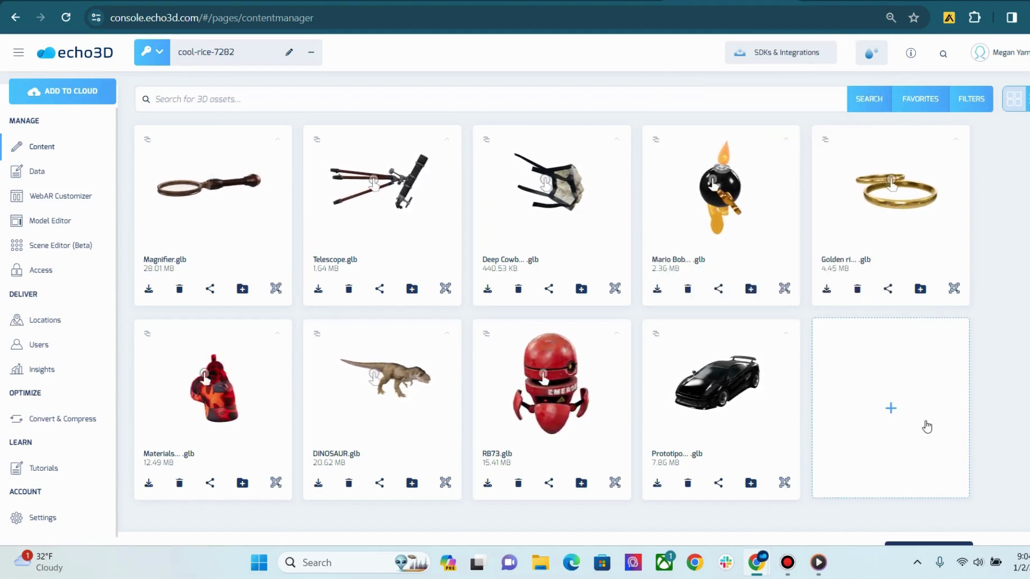
pyautogui.click(927, 426)
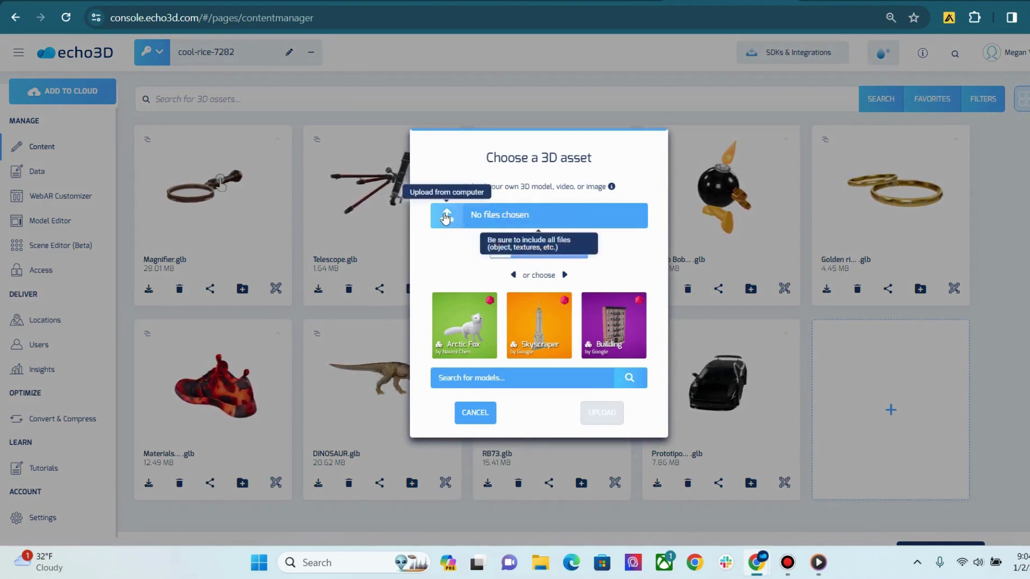
pyautogui.click(563, 276)
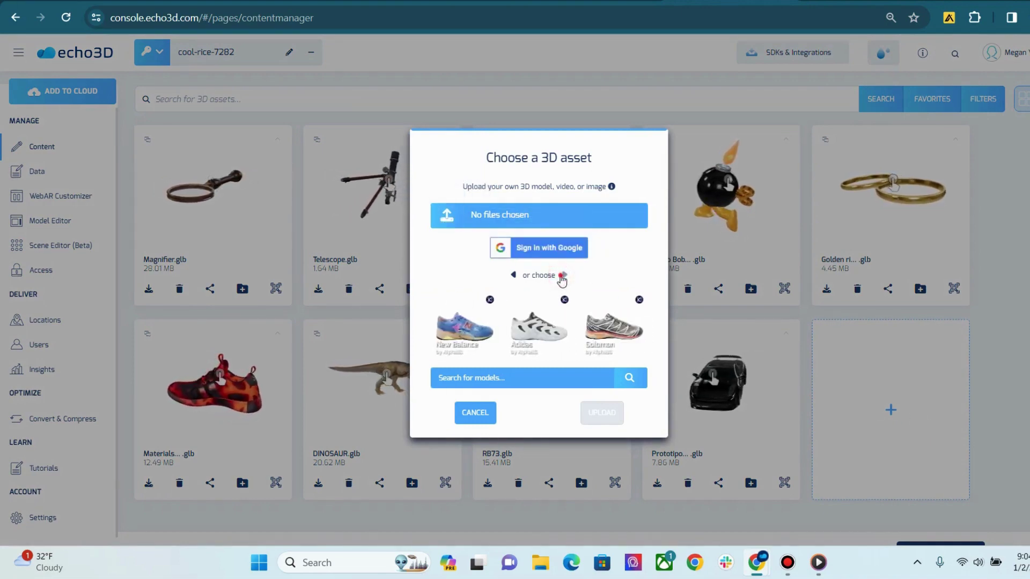
pyautogui.click(562, 275)
pyautogui.click(562, 275)
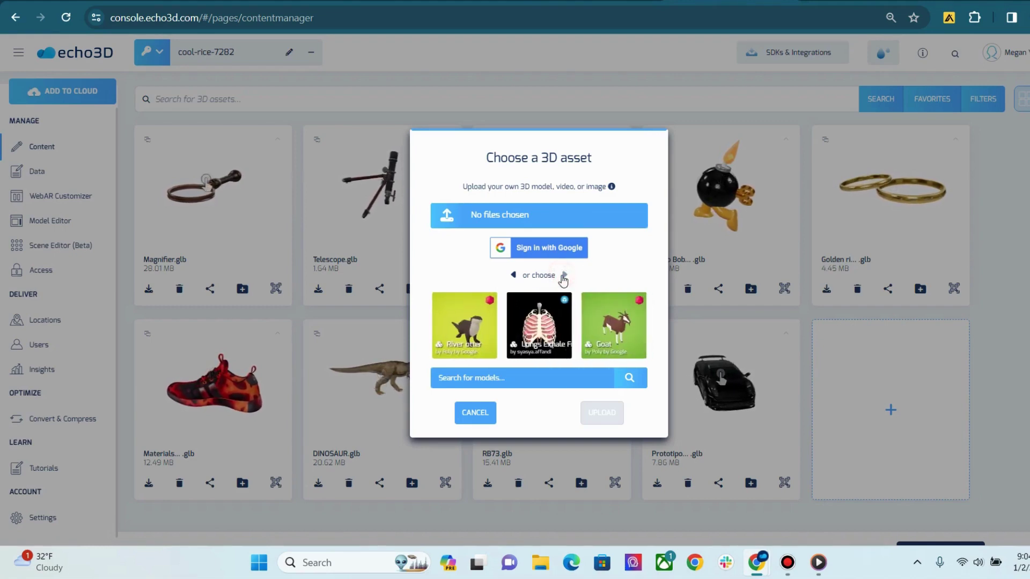
pyautogui.click(474, 412)
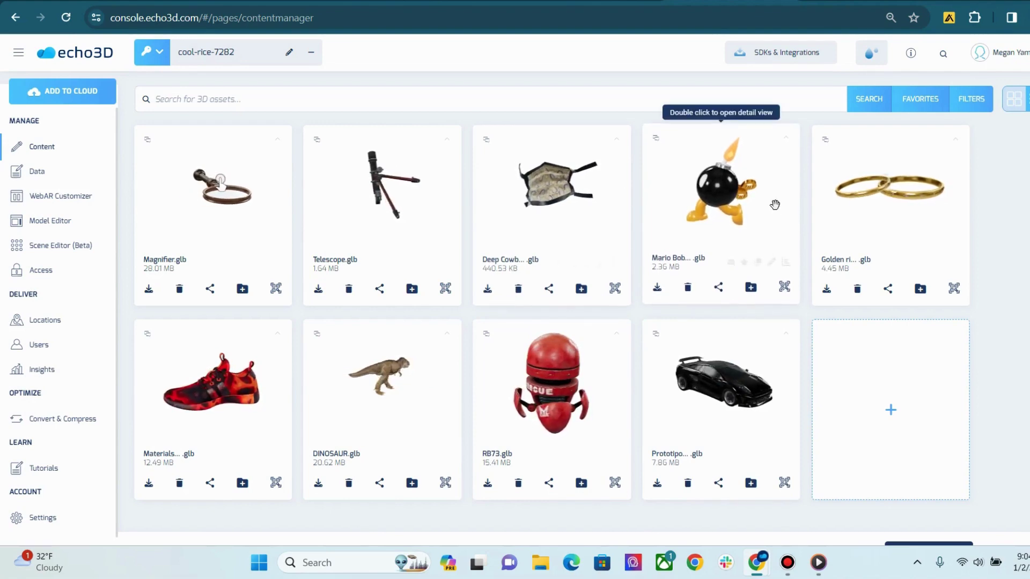
# Step: Check Mario Bob-omb's download formats, share link and add-to-folder options
pyautogui.click(657, 289)
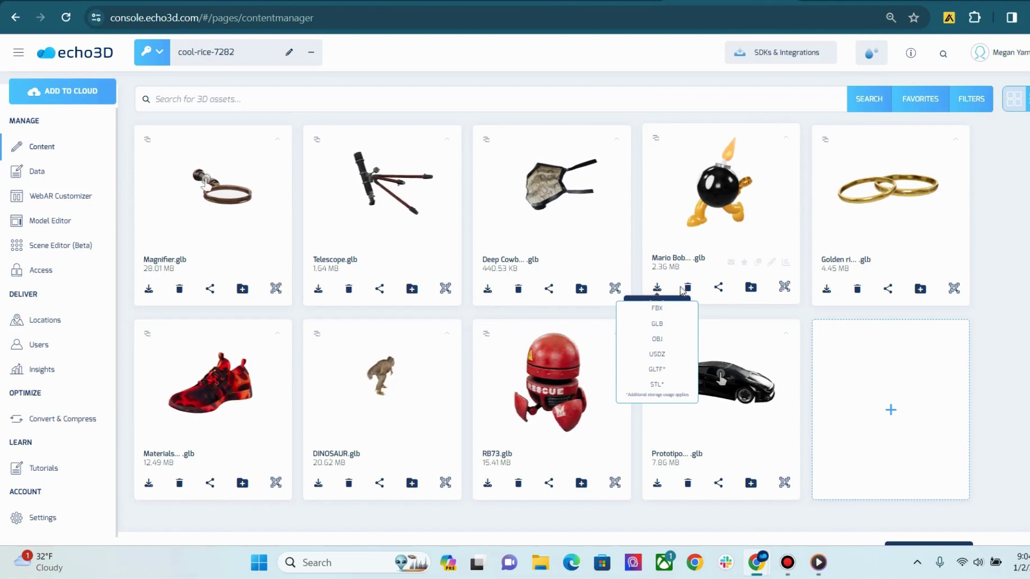
pyautogui.click(718, 288)
pyautogui.click(750, 292)
pyautogui.click(750, 289)
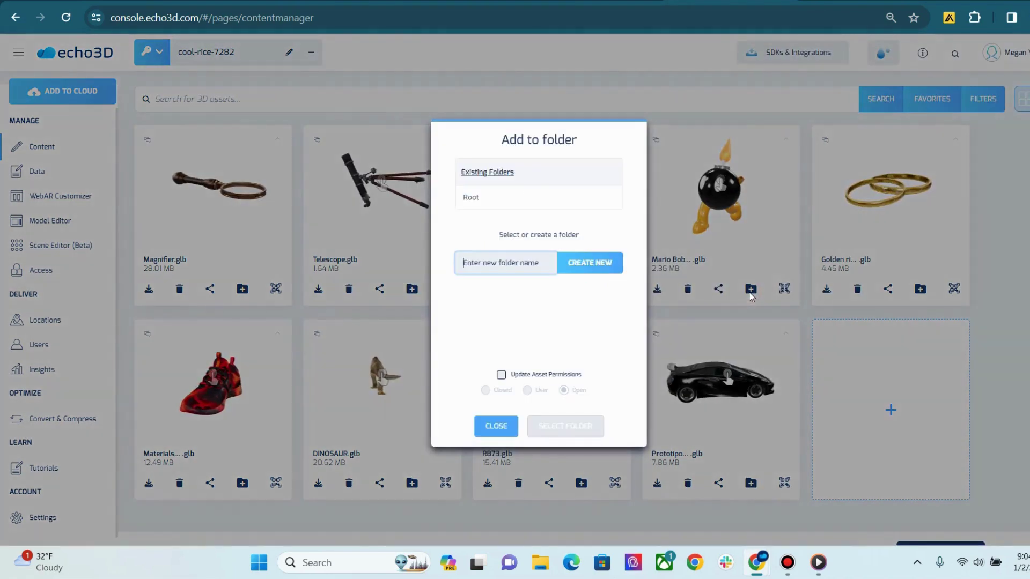
pyautogui.click(786, 291)
# Step: View Mario Bob-omb's AR QR code, then open its detail view showing 4900 polygons
pyautogui.click(786, 291)
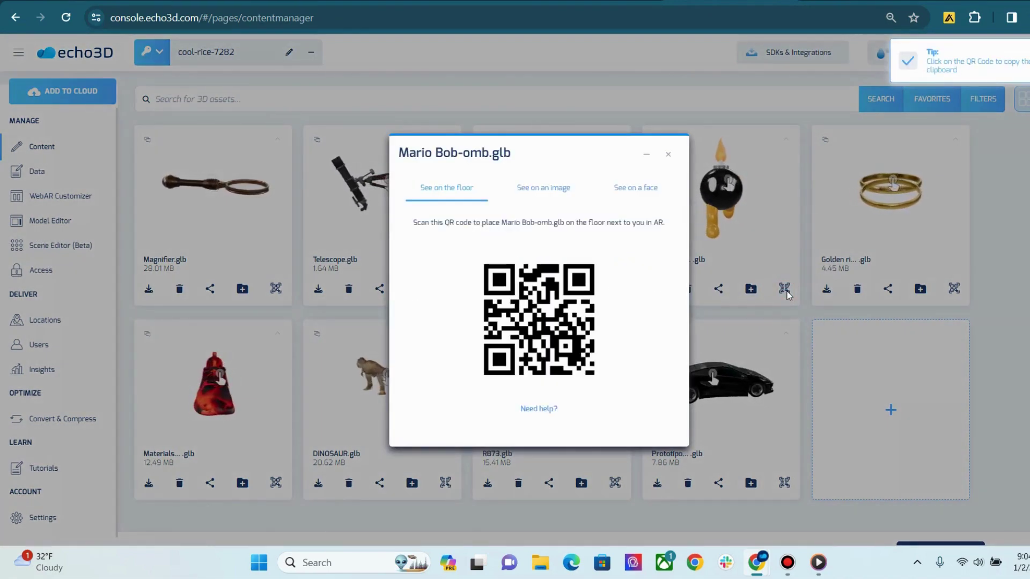
pyautogui.click(667, 154)
pyautogui.doubleClick(678, 187)
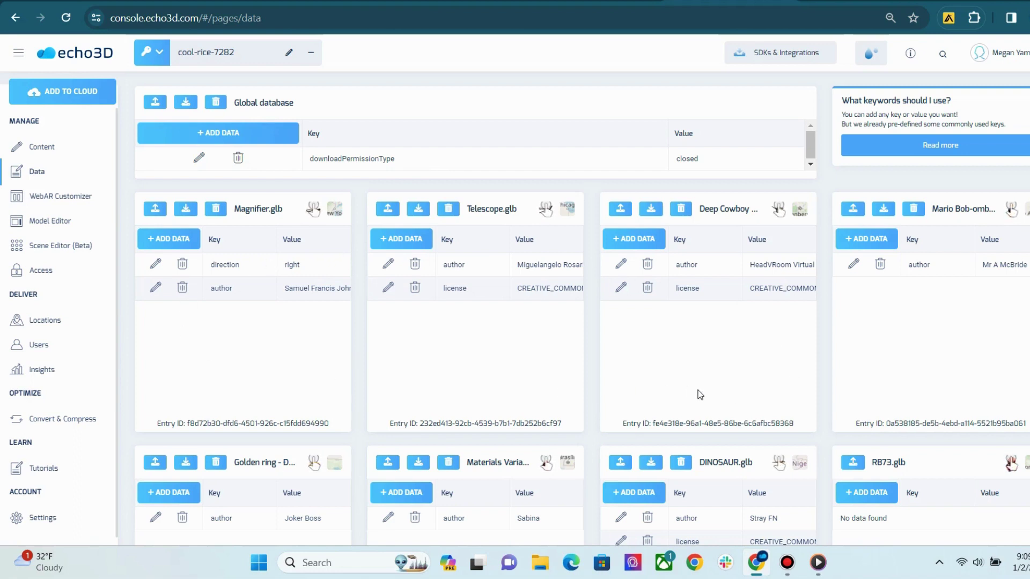
# Step: Start a new key/value entry on Deep Cowboy and browse the suggested key names
pyautogui.click(625, 251)
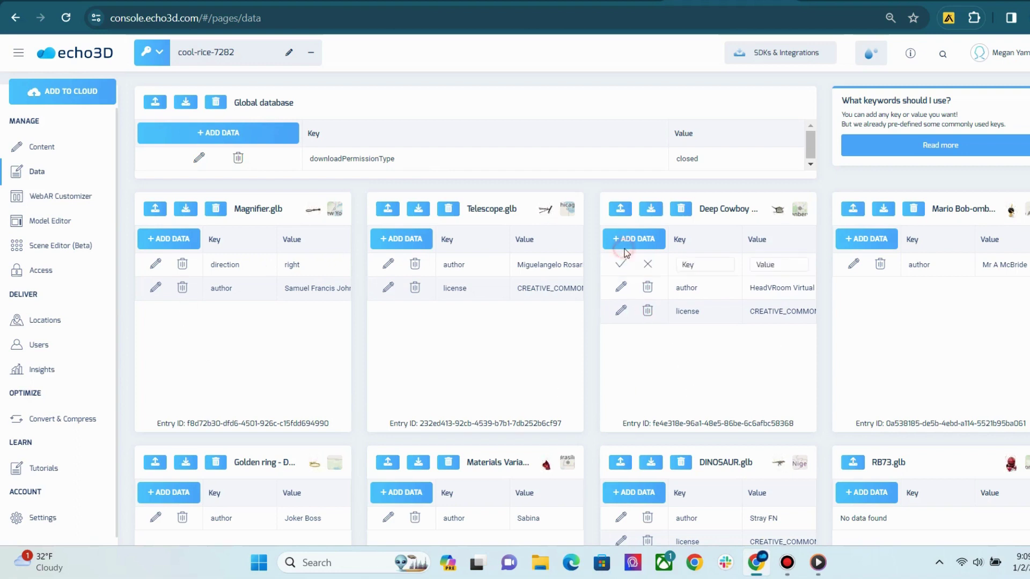
pyautogui.click(702, 264)
pyautogui.scroll(-5, 797, 380)
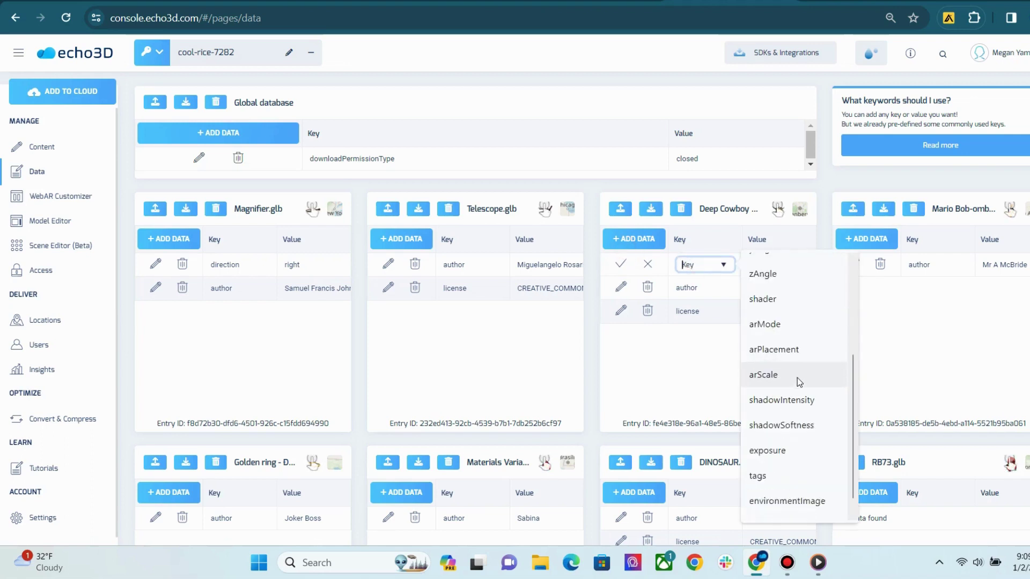
pyautogui.scroll(-1, 797, 382)
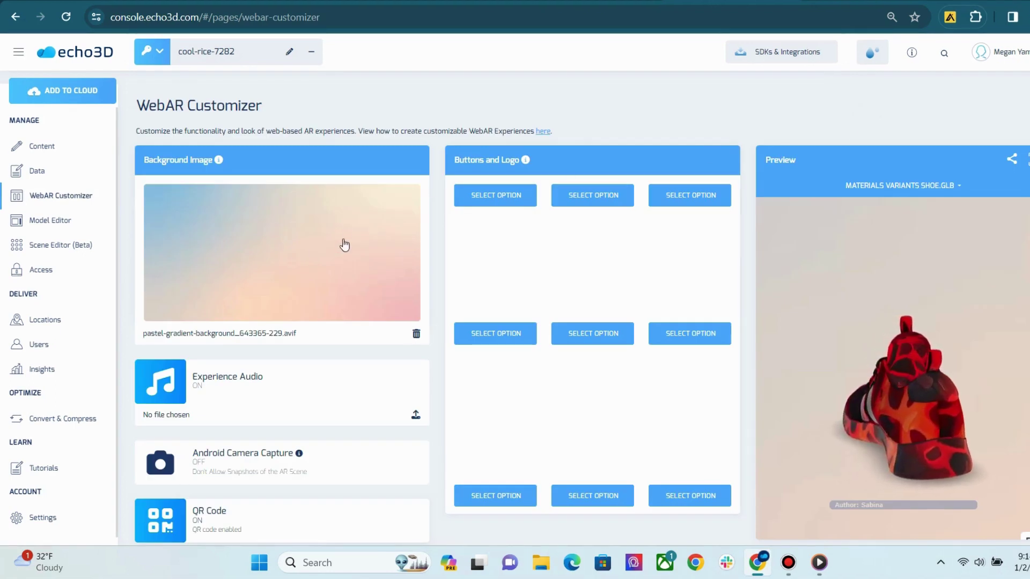
# Step: Scroll the WebAR Customizer and view the behaviour choices for an AR button
pyautogui.scroll(-2, 265, 280)
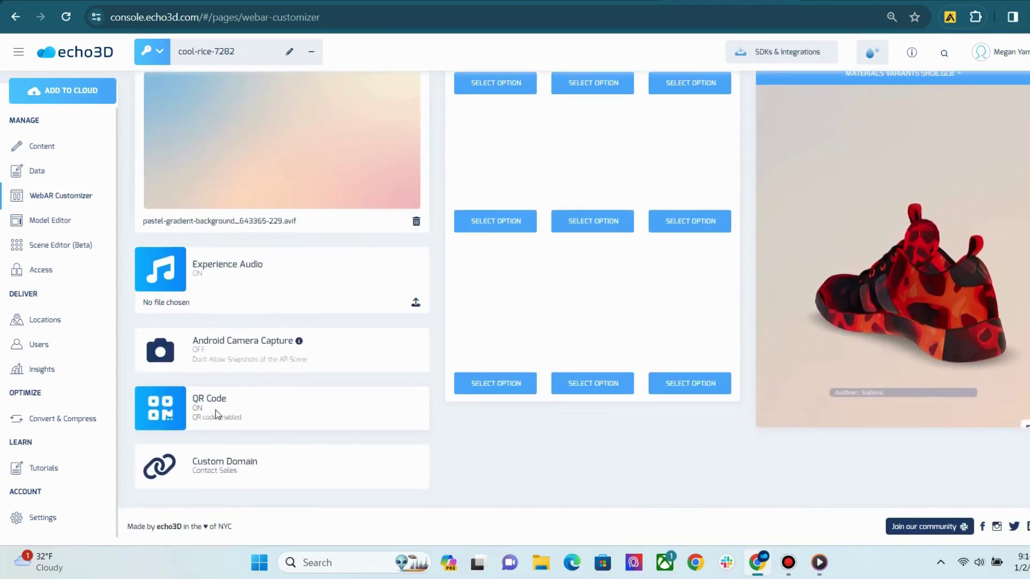
pyautogui.click(488, 233)
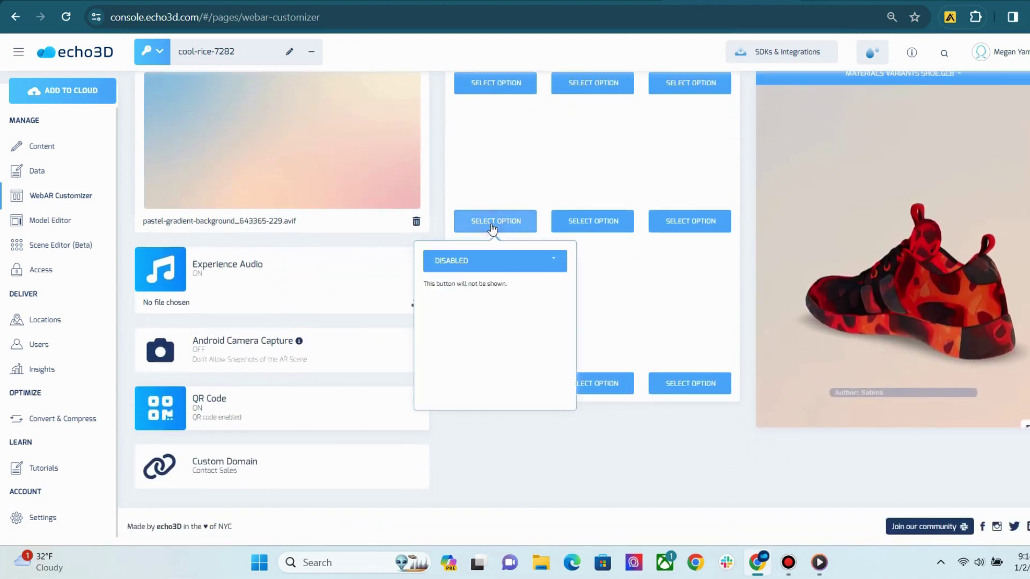
pyautogui.click(500, 266)
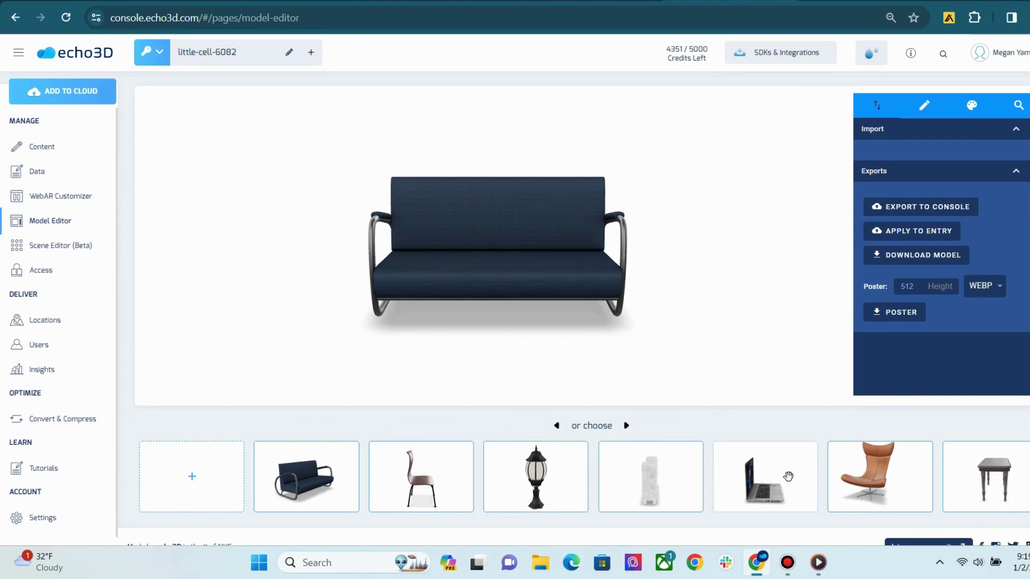
# Step: Load the orange lounge chair, set exposure to 0.86, and add a 'leather' hotspot on its back
pyautogui.click(846, 480)
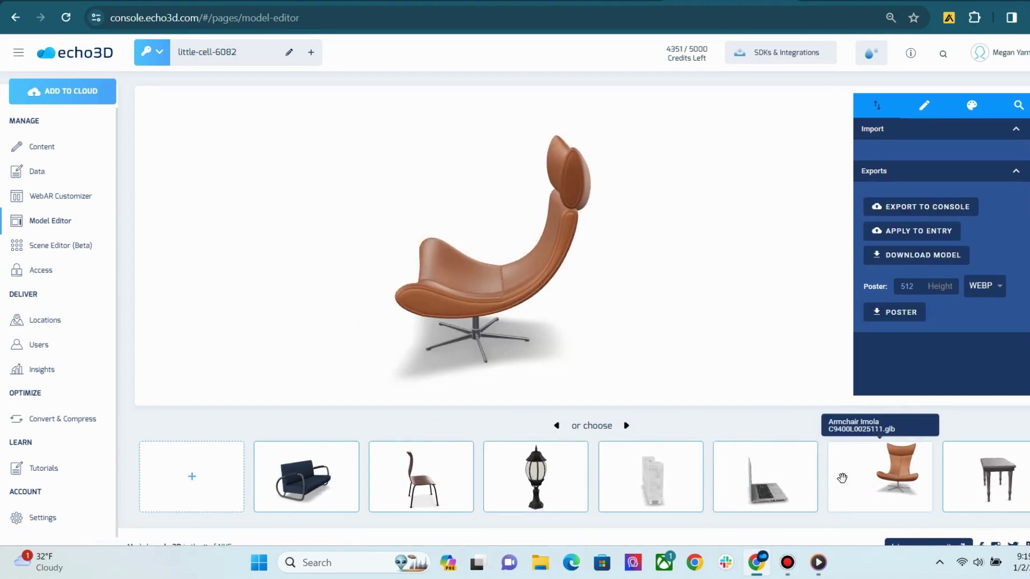
pyautogui.click(924, 105)
pyautogui.moveTo(940, 197)
pyautogui.mouseDown()
pyautogui.moveTo(924, 197)
pyautogui.moveTo(935, 196)
pyautogui.mouseUp()
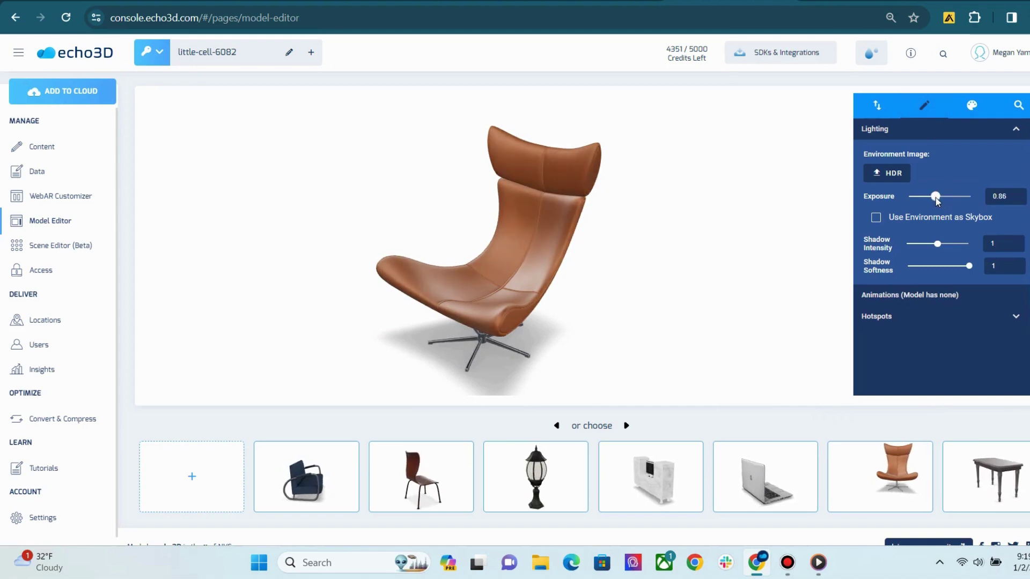
pyautogui.click(912, 317)
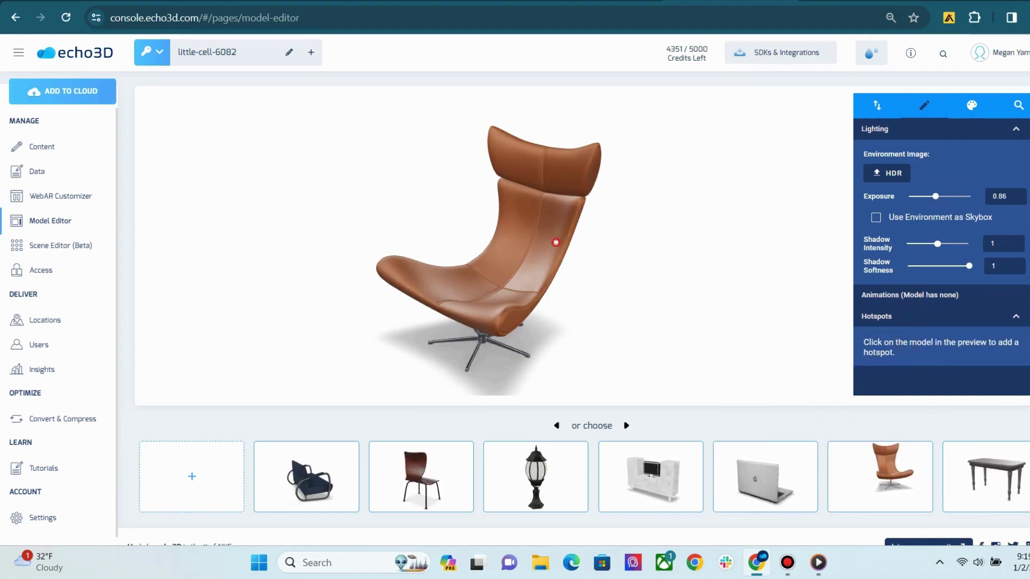
pyautogui.click(555, 240)
pyautogui.click(916, 346)
pyautogui.write('leather')
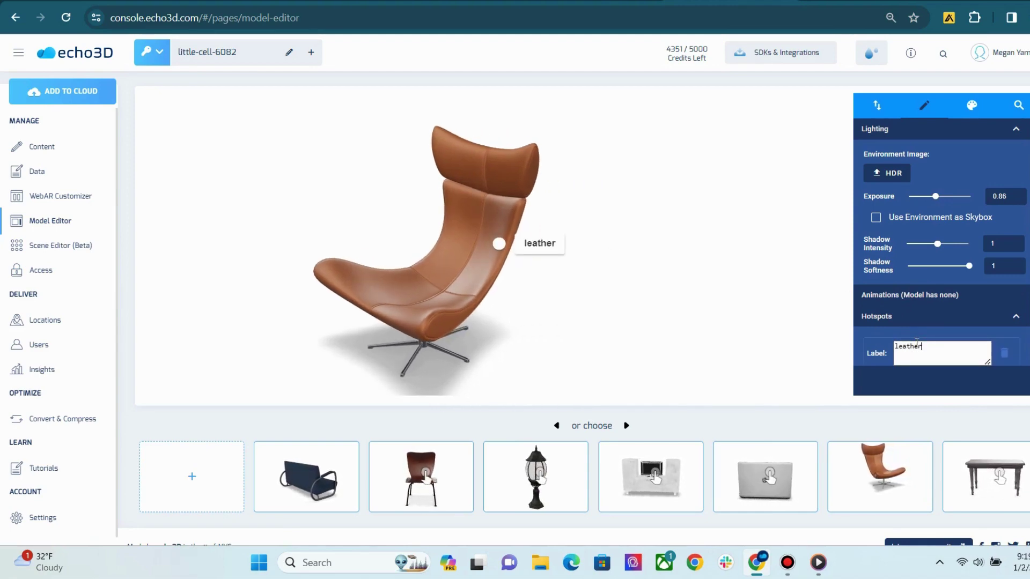
# Step: Set the chair's material Base Color Factor to dark red #2c1515
pyautogui.click(970, 106)
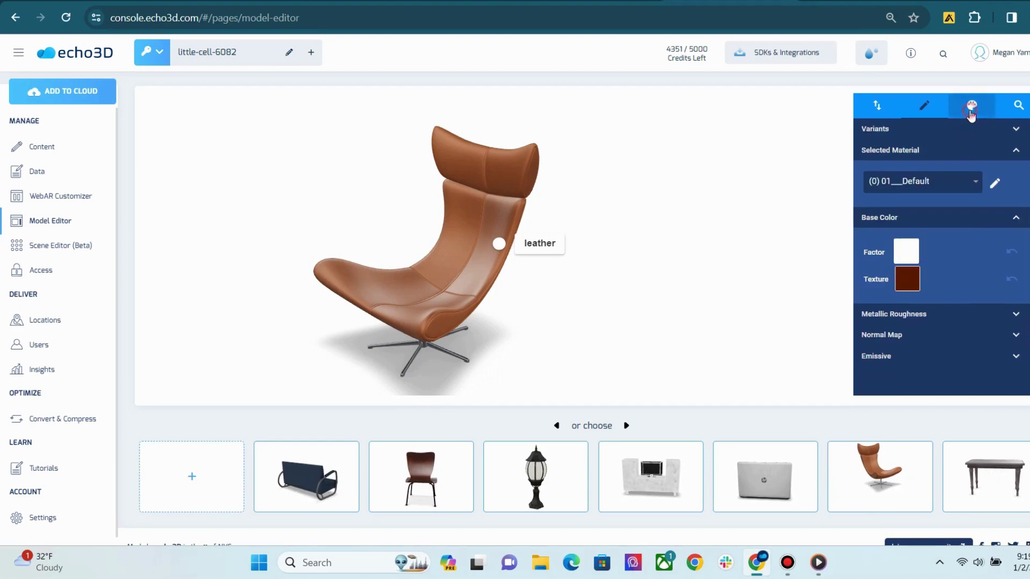
pyautogui.click(921, 129)
pyautogui.scroll(-1, 916, 236)
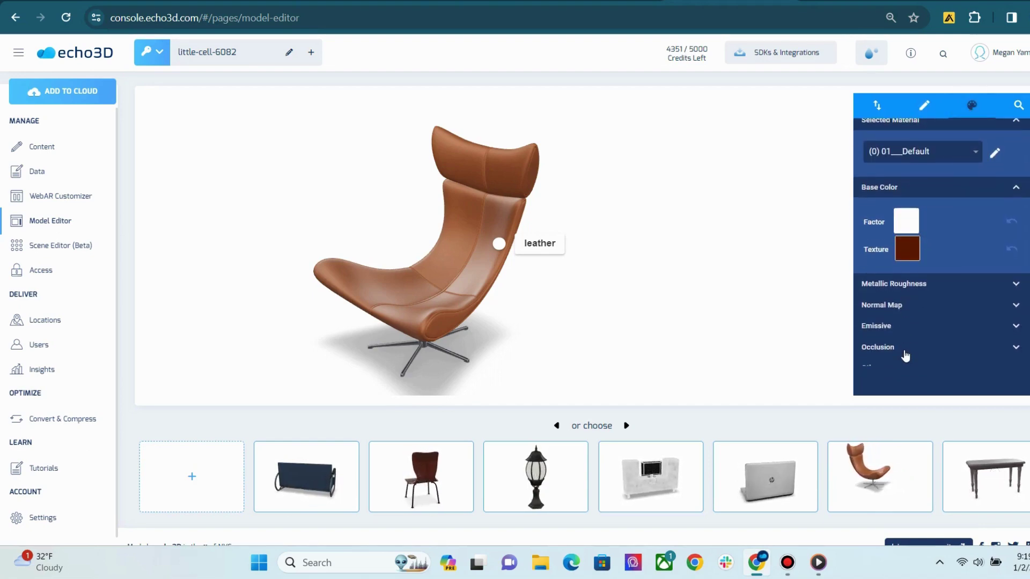
pyautogui.click(906, 221)
pyautogui.click(914, 283)
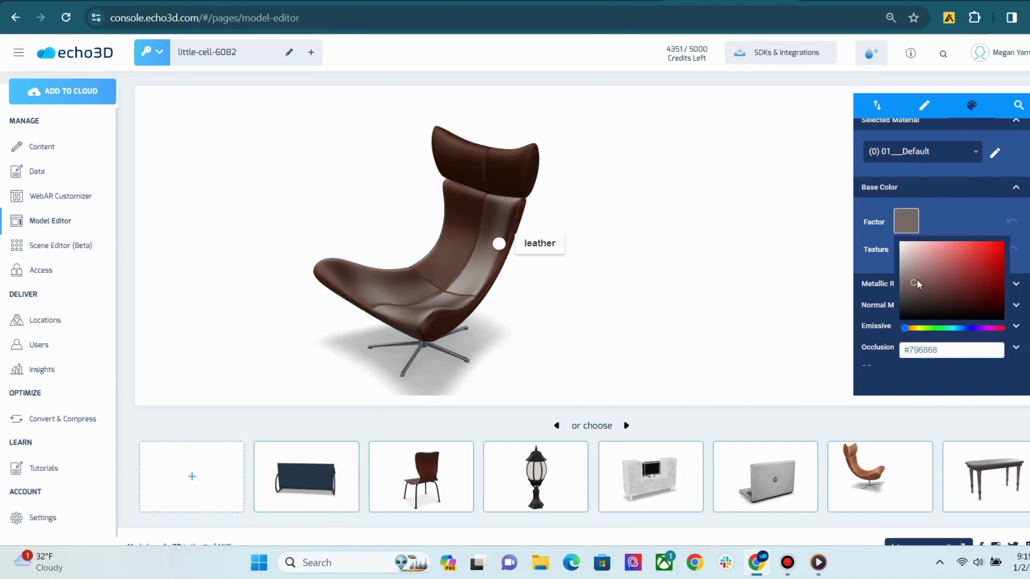
pyautogui.click(971, 259)
pyautogui.moveTo(974, 295); pyautogui.dragTo(955, 306)
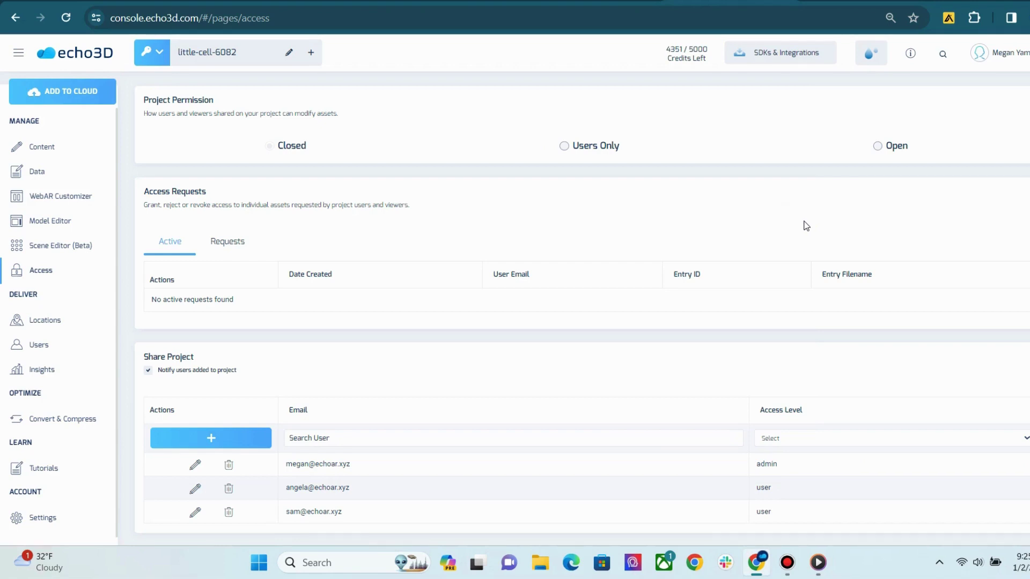
# Step: Switch the project permission through Closed and Users Only, ending on Open
pyautogui.click(295, 151)
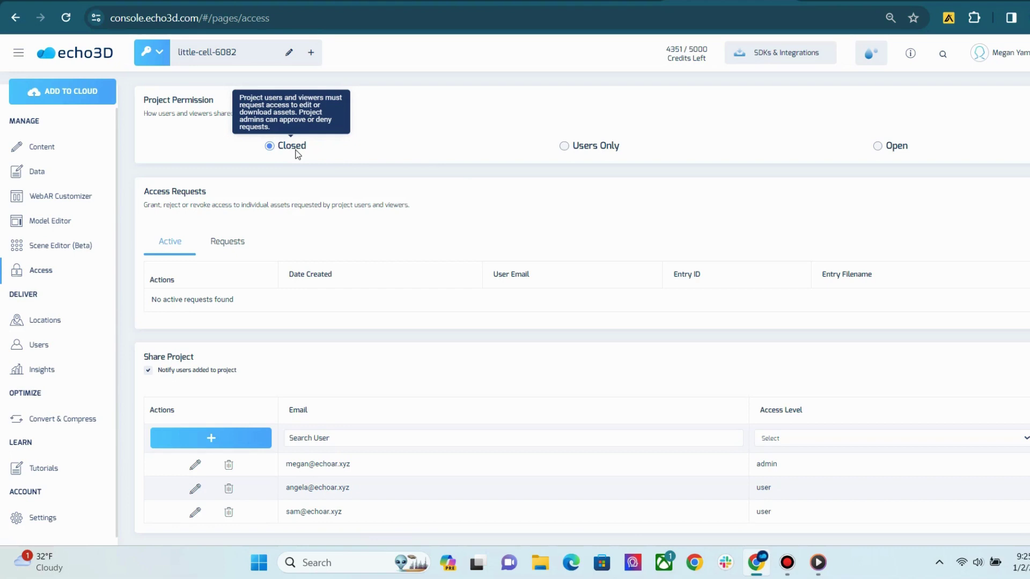
pyautogui.click(587, 151)
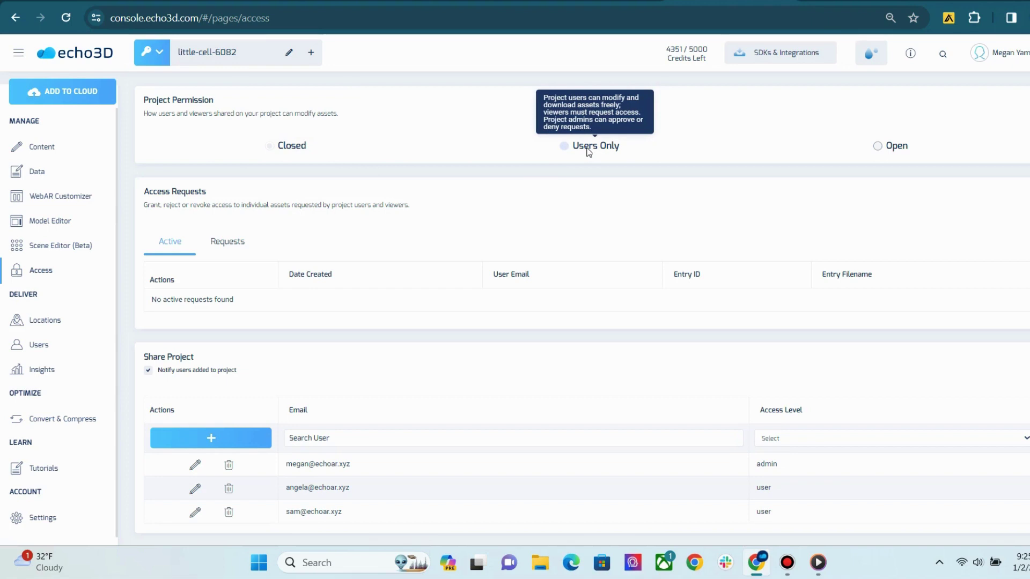
pyautogui.click(900, 152)
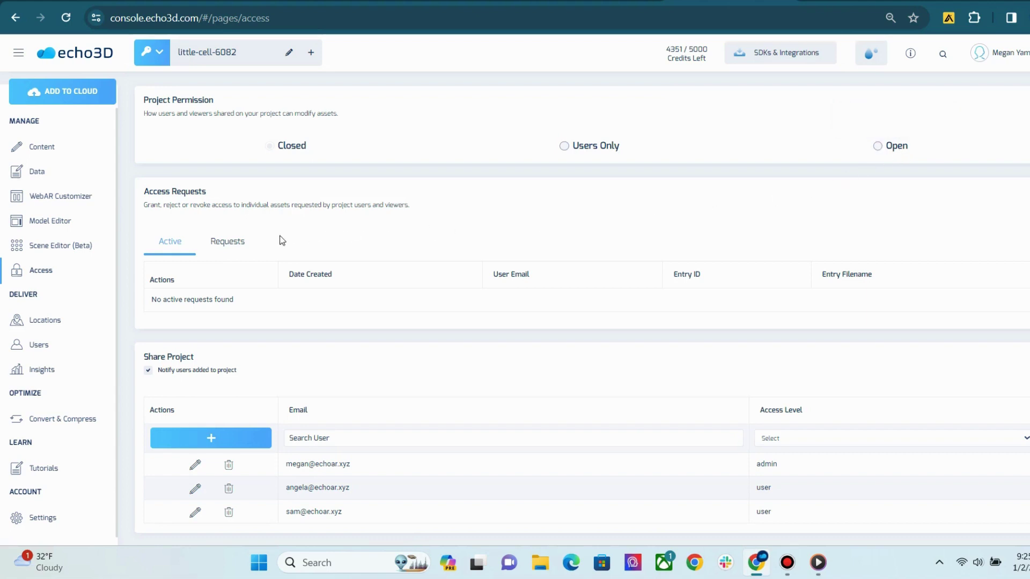
# Step: Show the pending access requests and cancel rejecting the first one
pyautogui.click(231, 244)
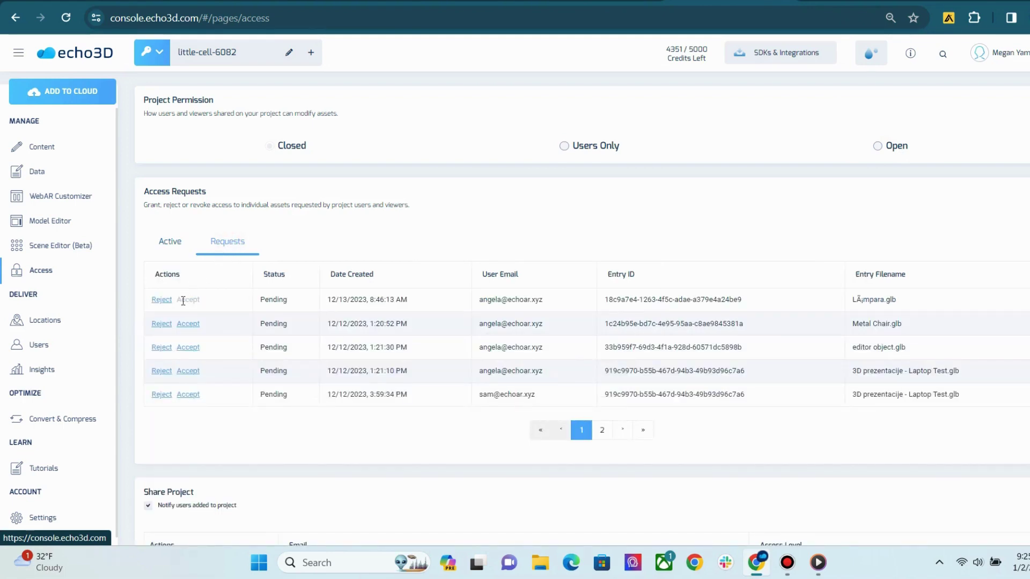
pyautogui.click(161, 300)
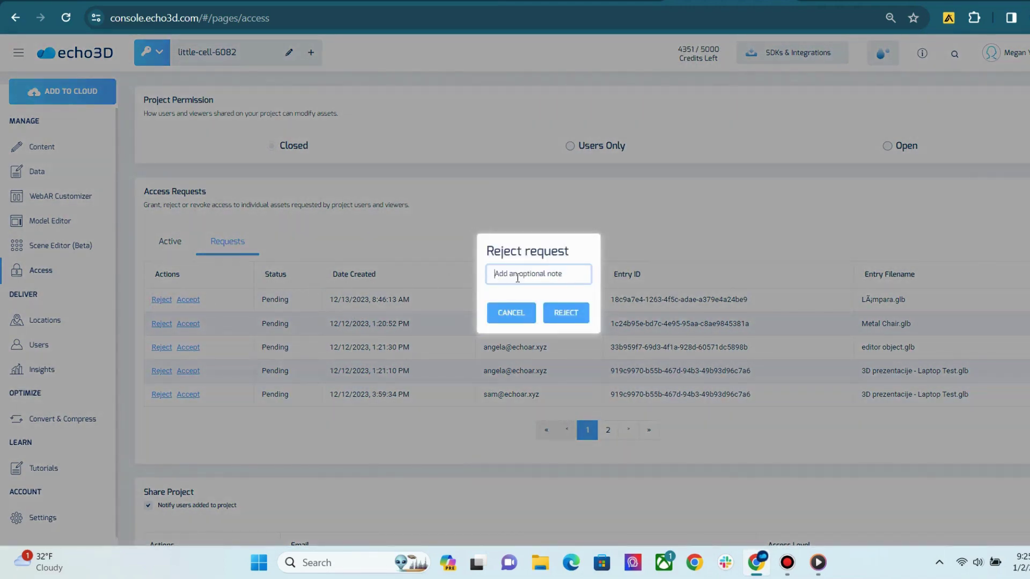
pyautogui.click(511, 312)
# Step: Add a blank collaborator row under Share Project and view its admin, user and viewer access levels
pyautogui.scroll(-3, 395, 351)
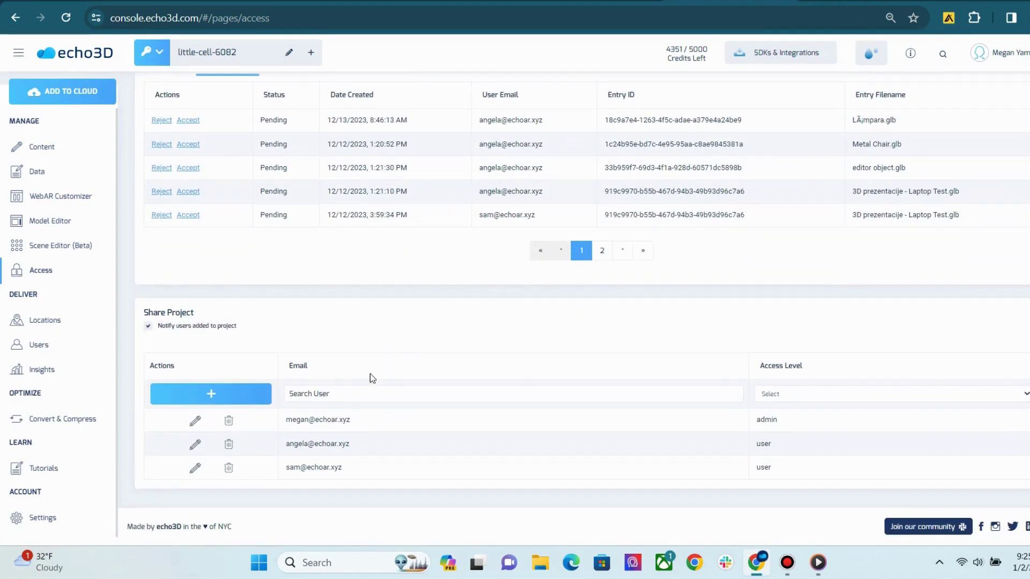
pyautogui.click(253, 398)
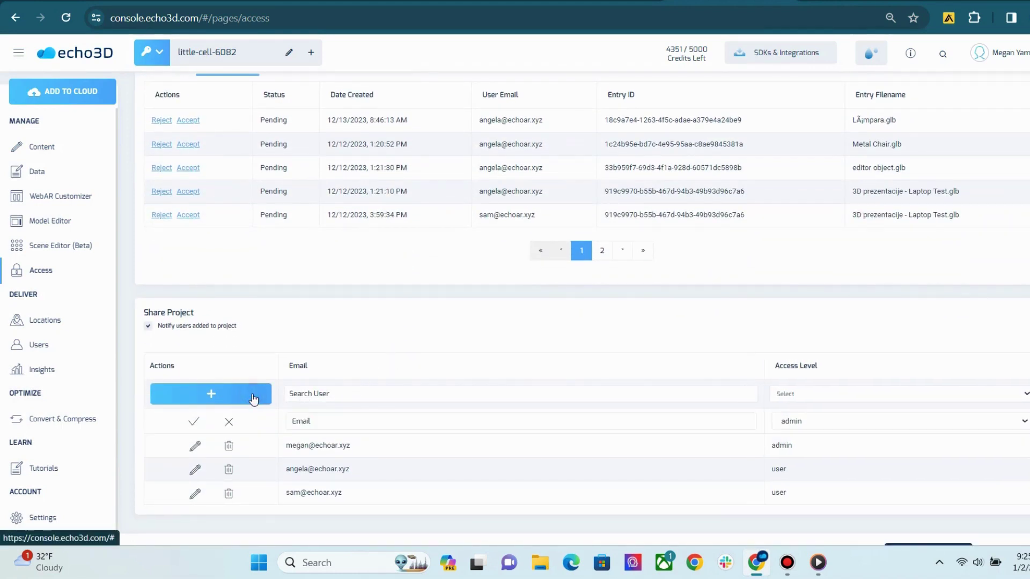
pyautogui.click(349, 419)
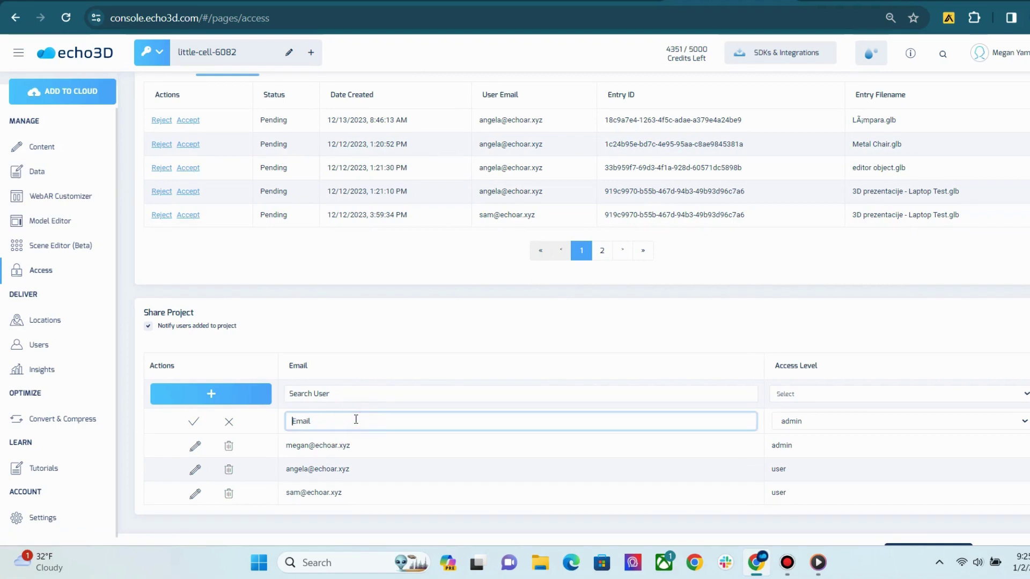
pyautogui.click(797, 423)
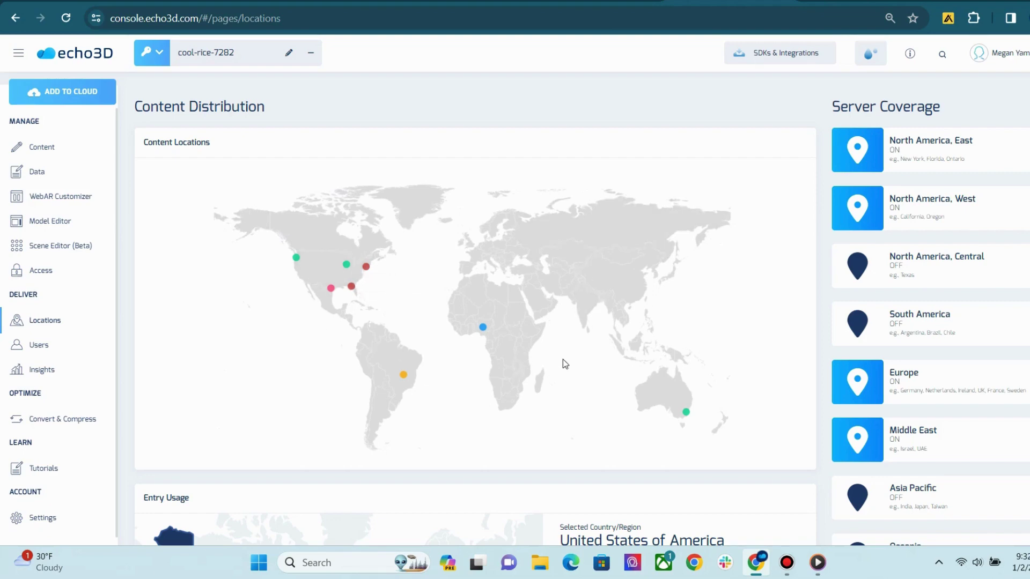
# Step: Open the Prototipo car's detail view from Content and check its target
pyautogui.click(49, 150)
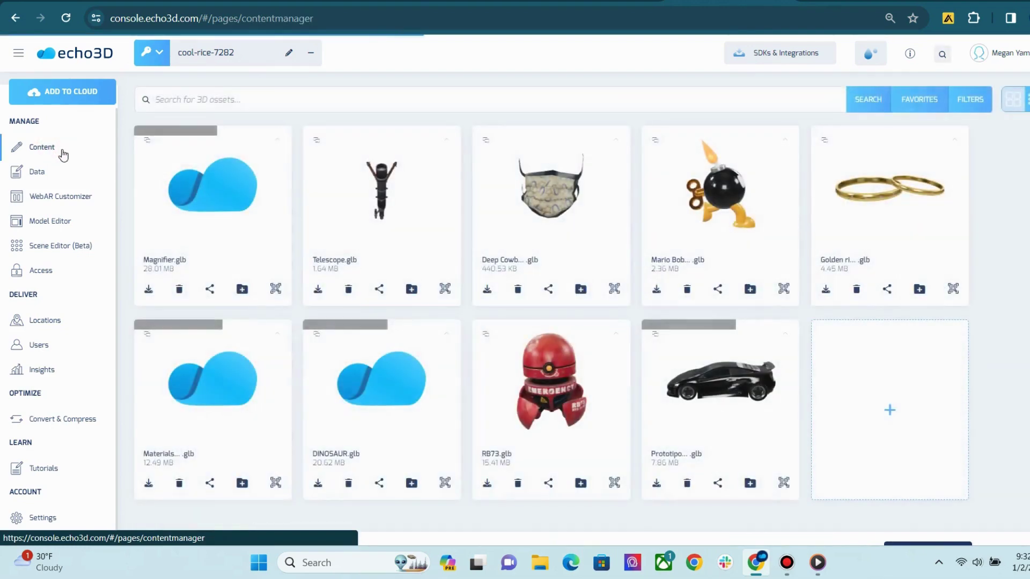
pyautogui.doubleClick(689, 417)
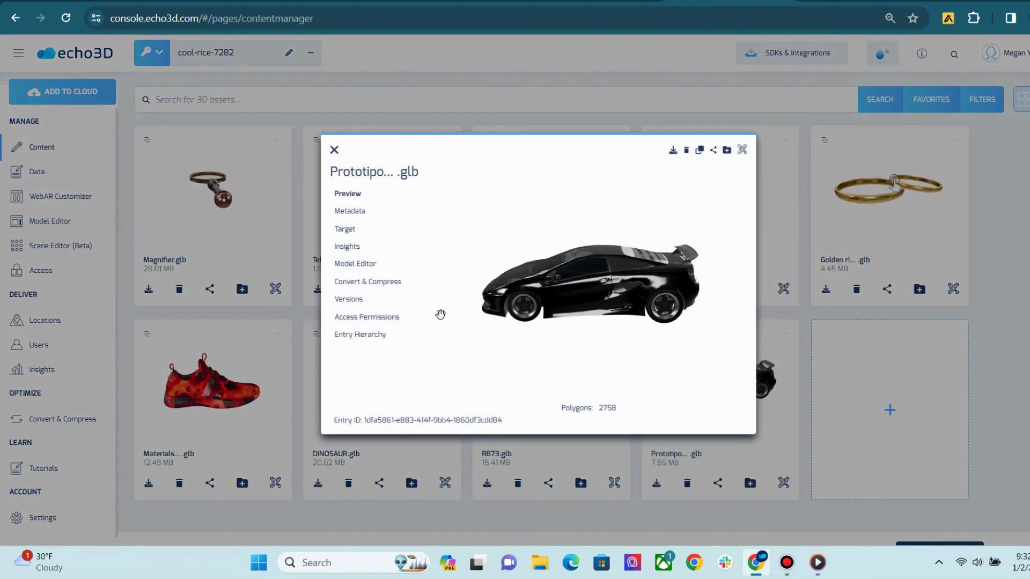
pyautogui.click(344, 229)
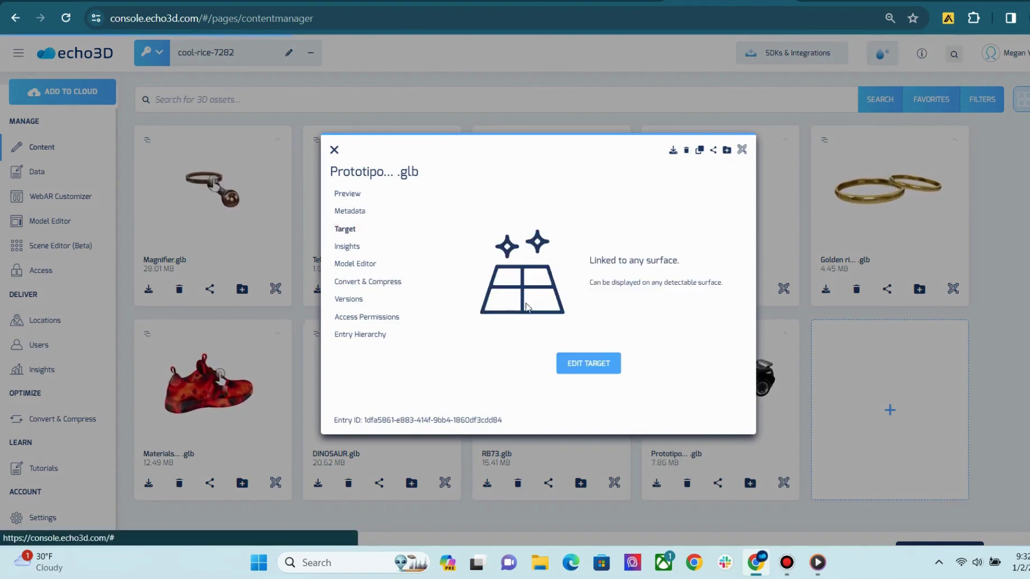
# Step: Edit the car's target to a specific location, California
pyautogui.click(582, 363)
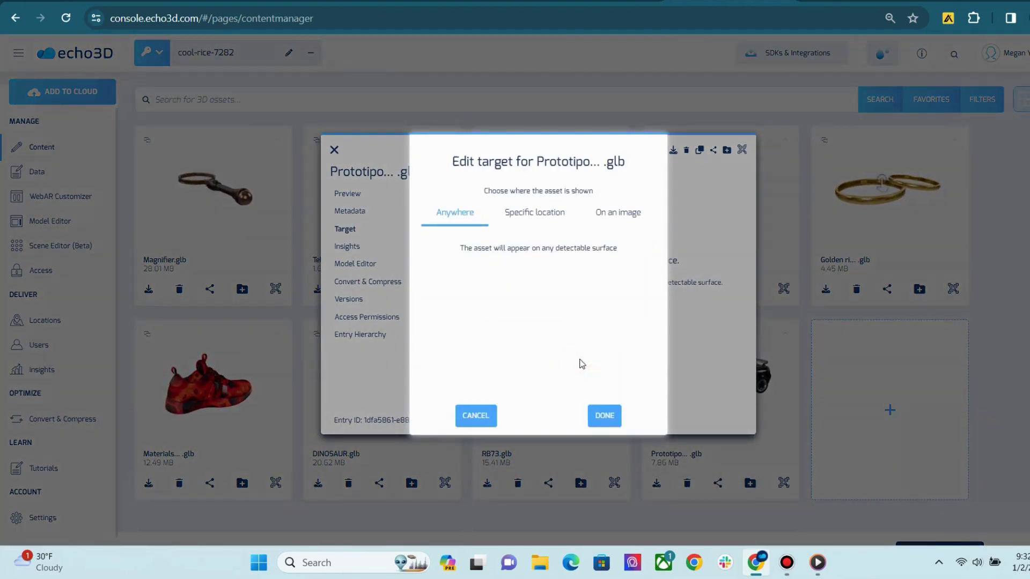
pyautogui.click(553, 224)
pyautogui.click(547, 274)
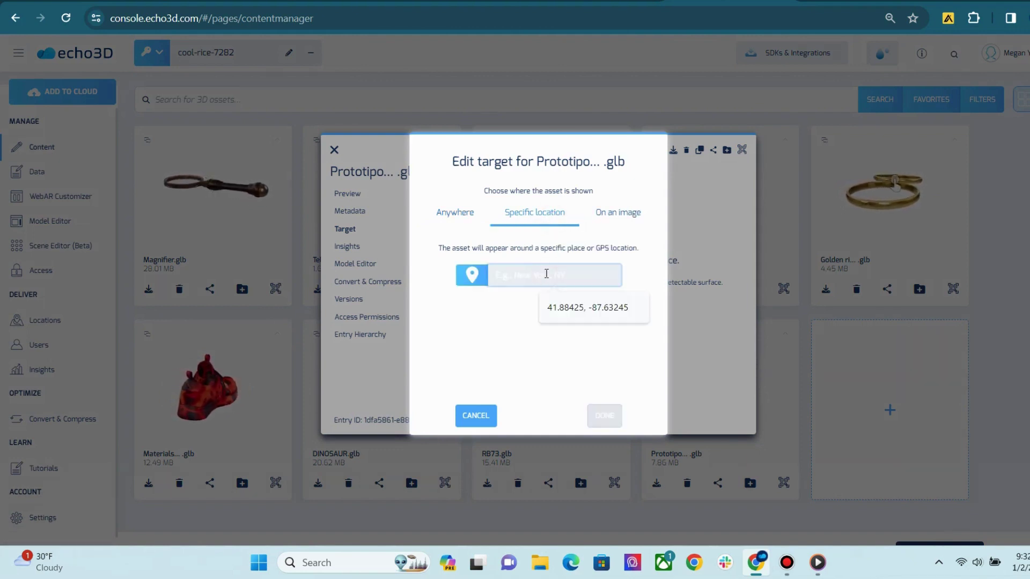
pyautogui.write('California')
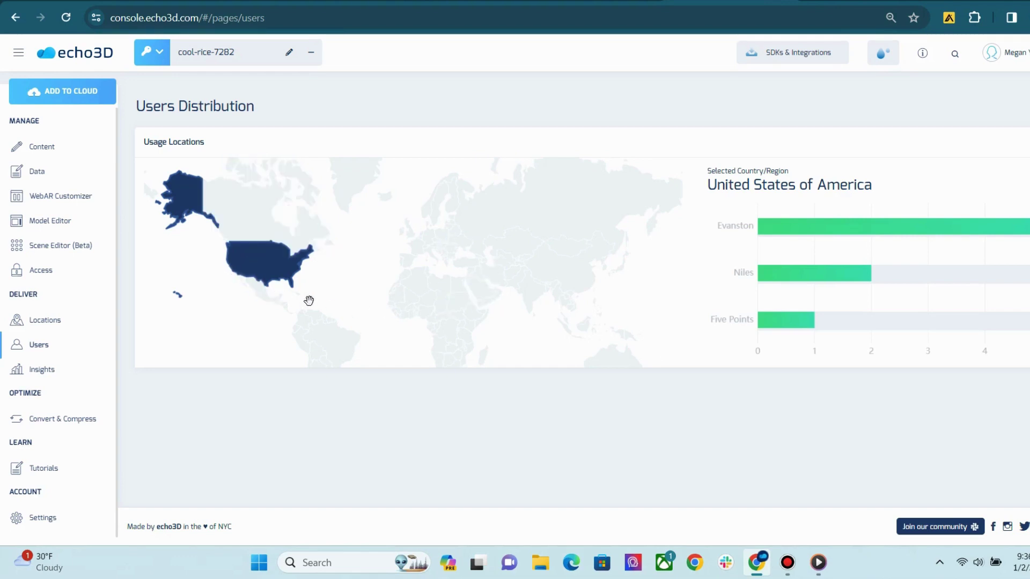
# Step: Browse the project Insights and Project History, then return to the Content library
pyautogui.click(53, 378)
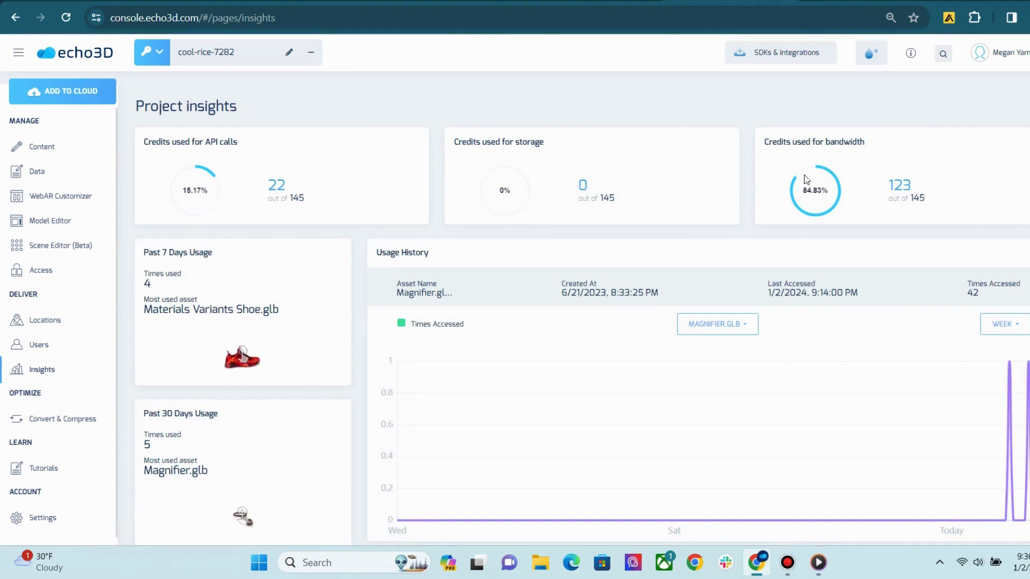
pyautogui.scroll(-3, 804, 177)
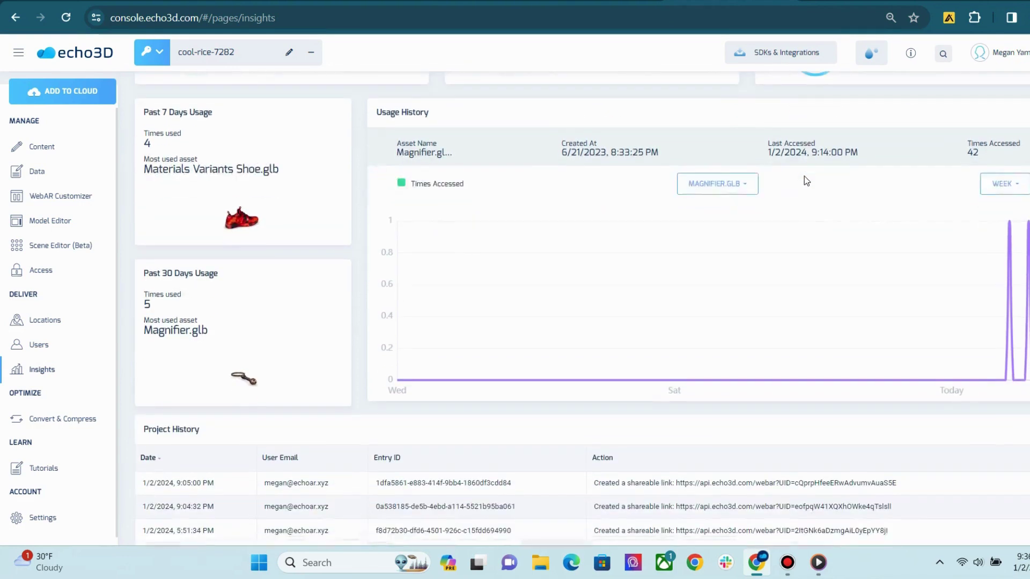
pyautogui.scroll(-3, 609, 303)
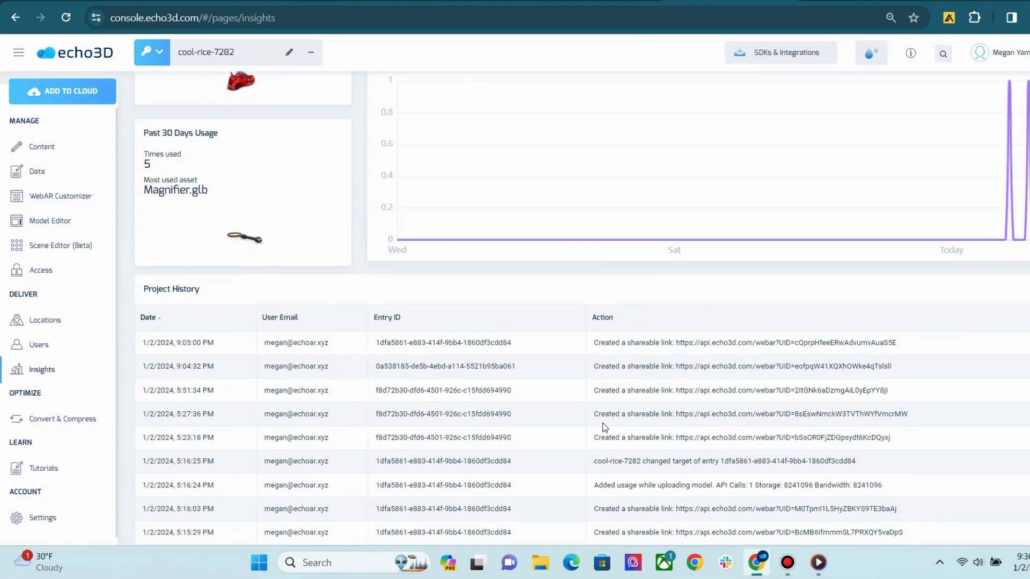
pyautogui.click(62, 149)
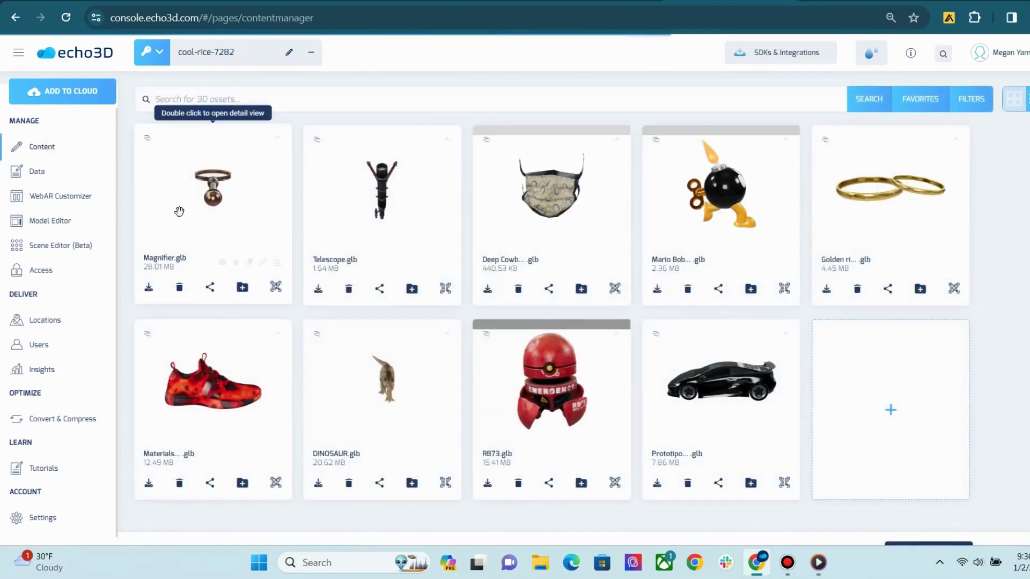
# Step: Check Magnifier's version history, then open the Prototipo car's detail view
pyautogui.doubleClick(180, 213)
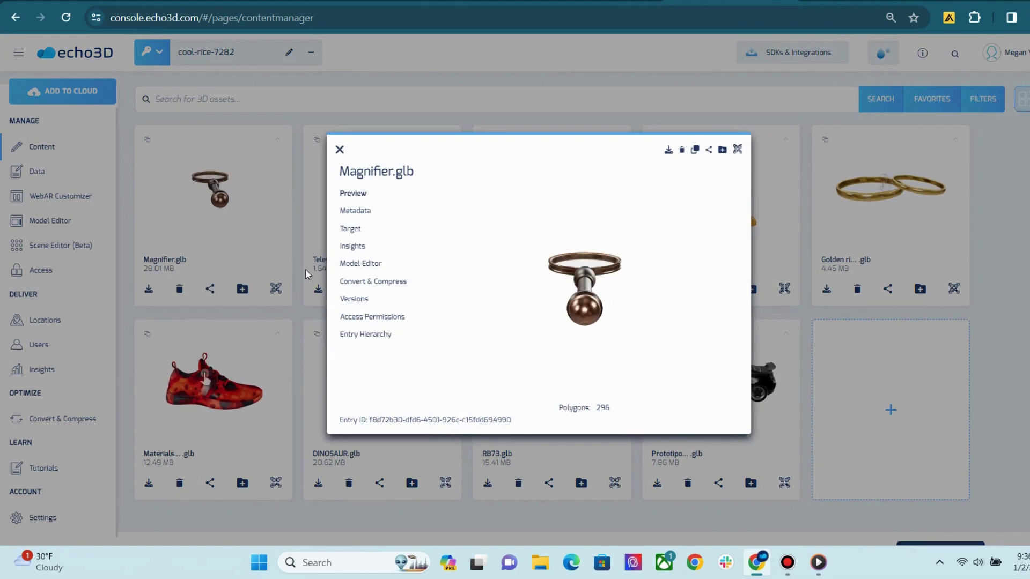
pyautogui.click(346, 302)
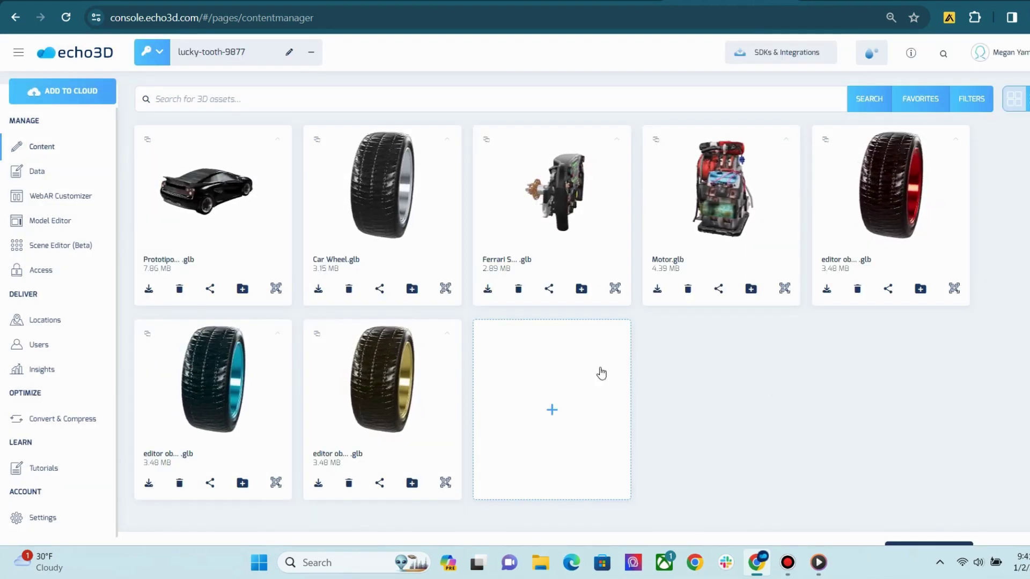
pyautogui.click(227, 227)
pyautogui.doubleClick(227, 227)
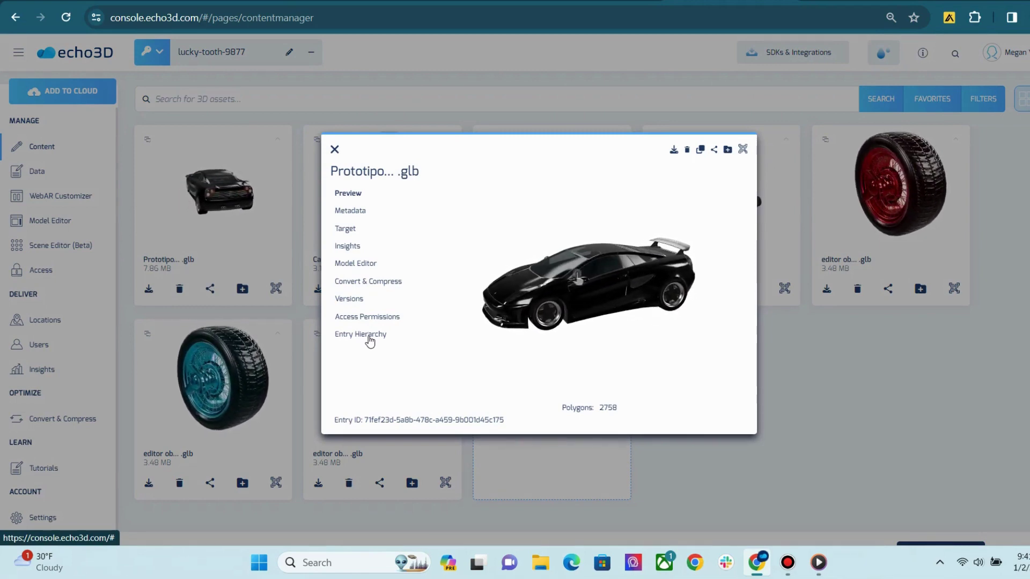
# Step: Add the steering wheel as a child entry in the car's hierarchy
pyautogui.click(370, 336)
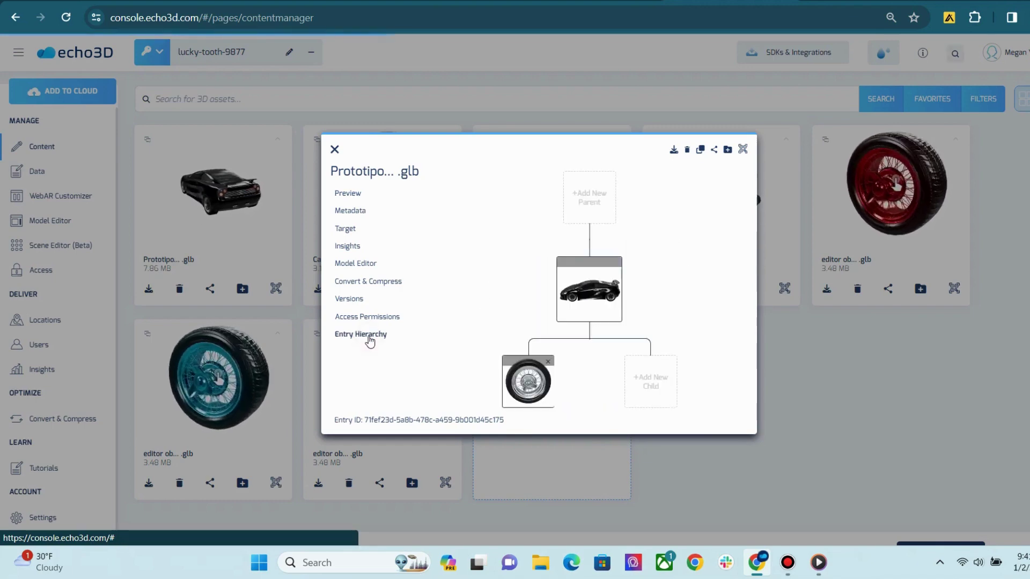
pyautogui.click(637, 369)
pyautogui.click(455, 259)
pyautogui.click(611, 422)
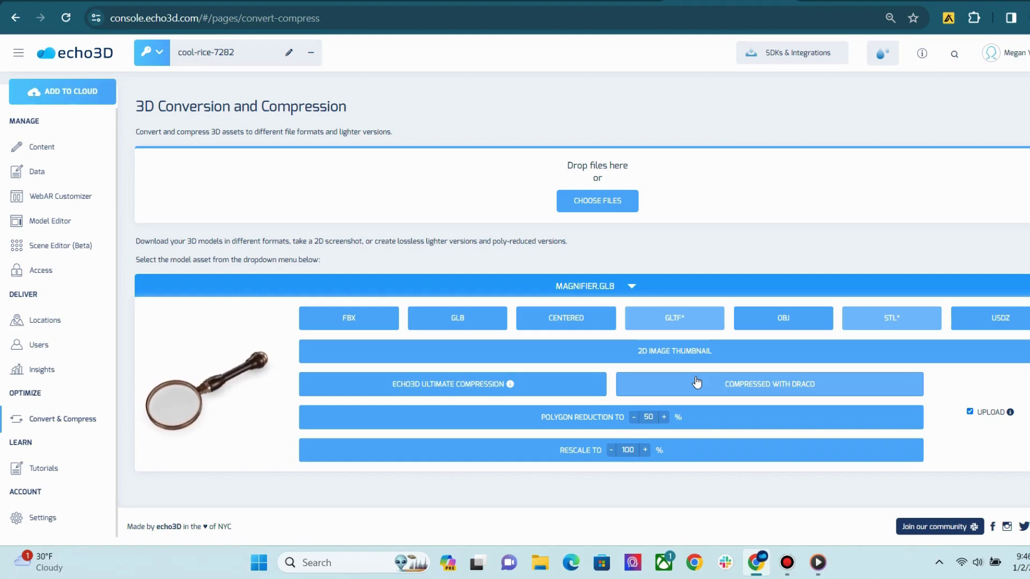
# Step: Lower Magnifier.glb's polygon reduction to 49%
pyautogui.click(634, 419)
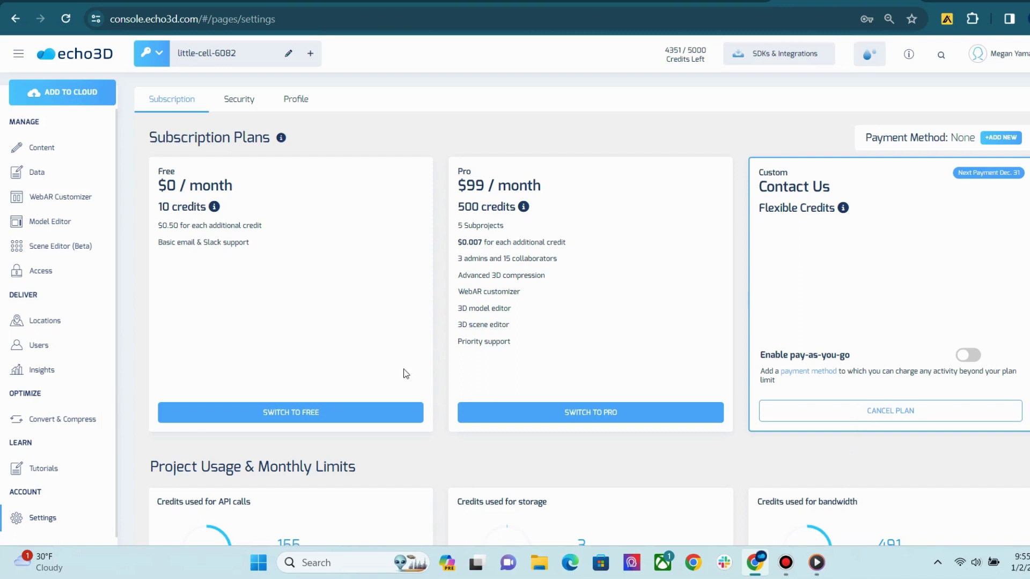
# Step: Open the project's Security settings and tick Enable Secret Key
pyautogui.scroll(-3, 680, 339)
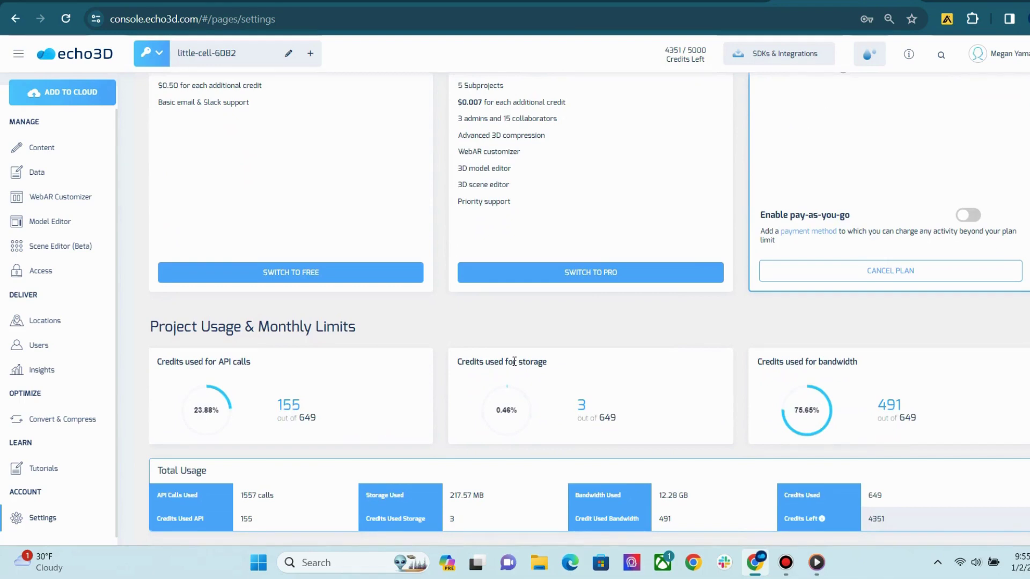
pyautogui.scroll(3, 512, 360)
pyautogui.click(239, 115)
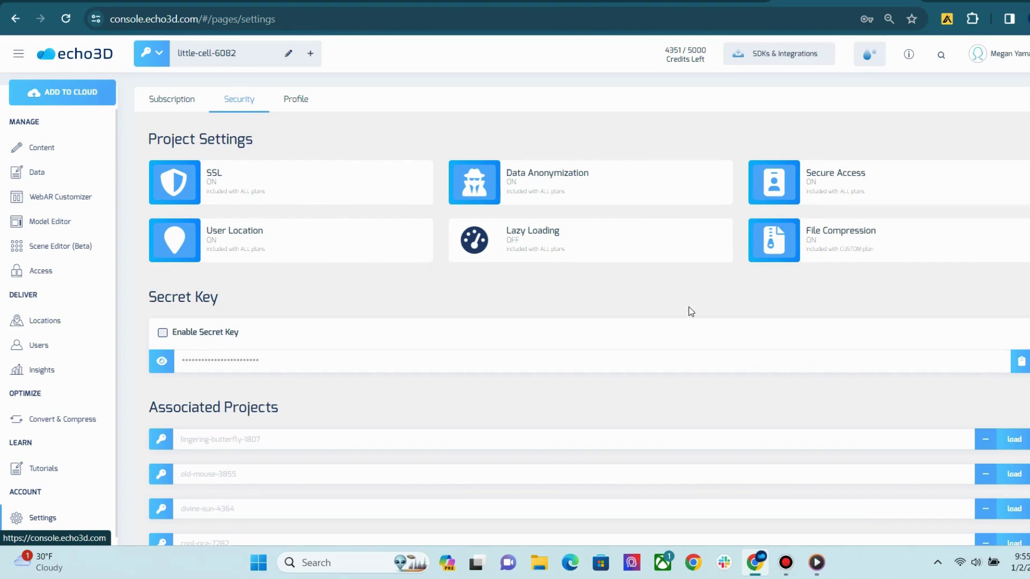
pyautogui.click(162, 333)
# Step: Untick the secret key, then open Profile settings and close the Create your avatar dialog
pyautogui.click(162, 333)
pyautogui.click(296, 100)
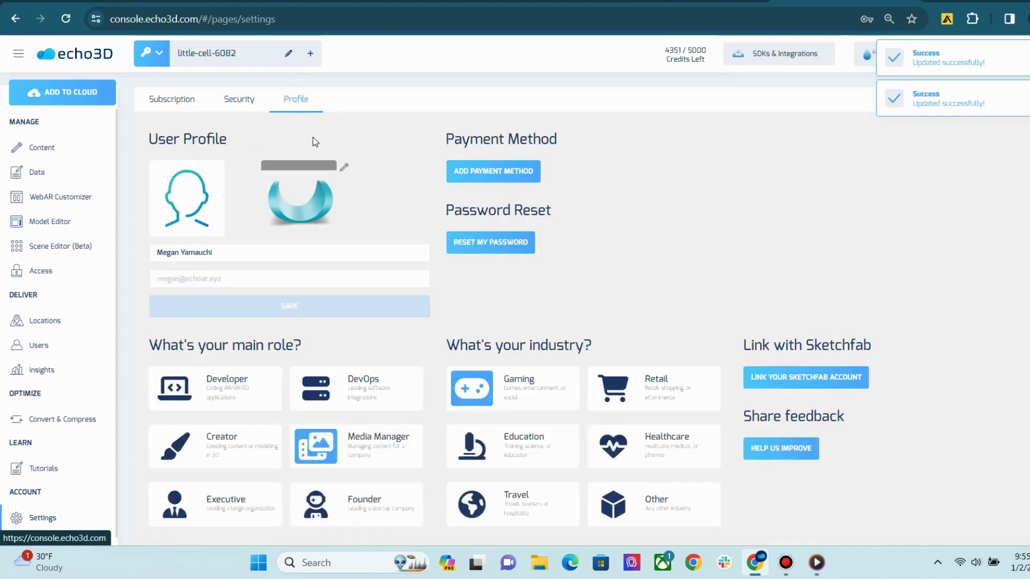
pyautogui.click(343, 168)
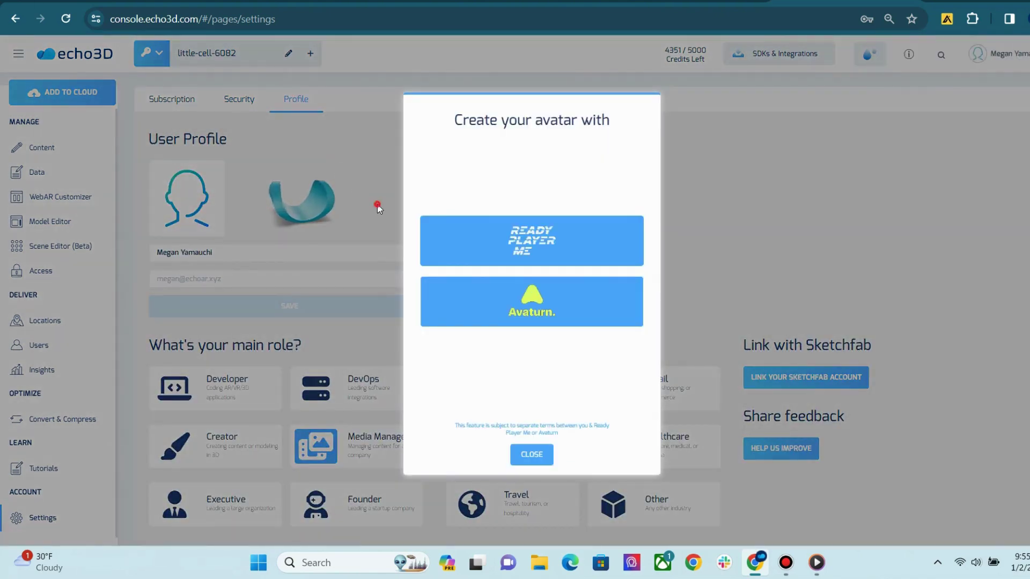
pyautogui.click(376, 204)
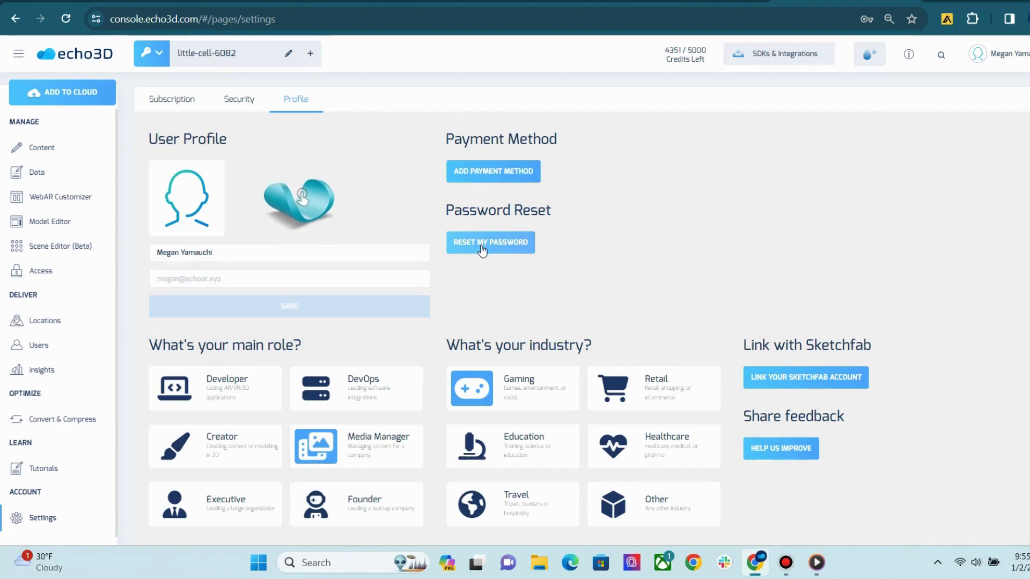